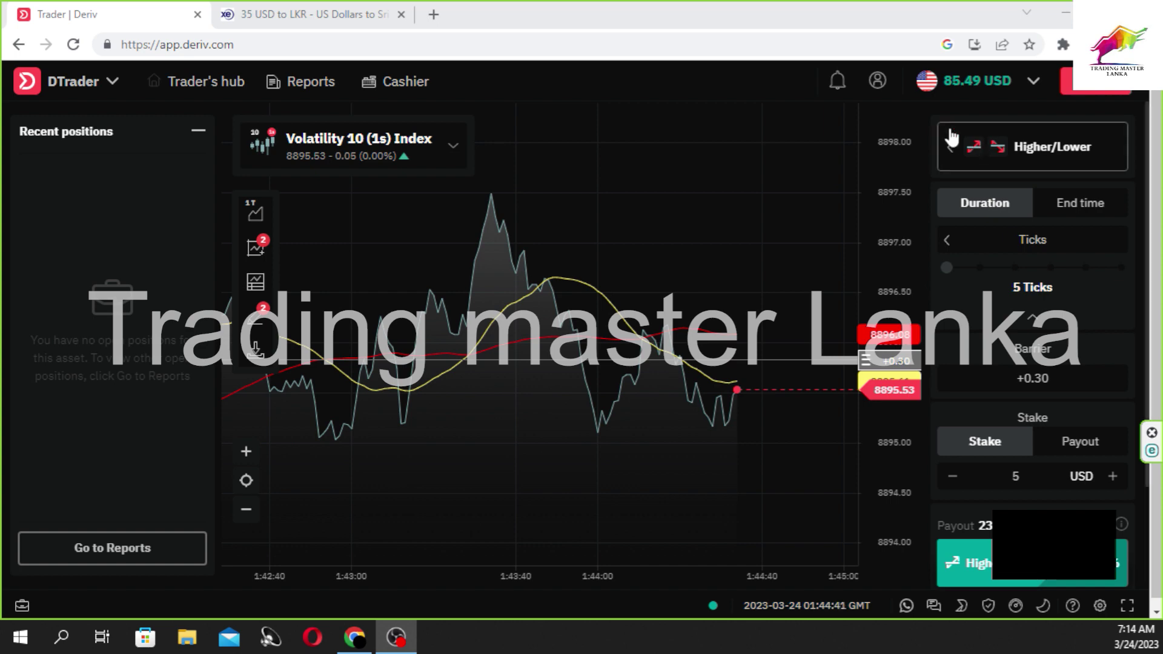
{"action": "scroll", "coordinate": [881, 267], "scroll_direction": "down", "scroll_amount": 2}
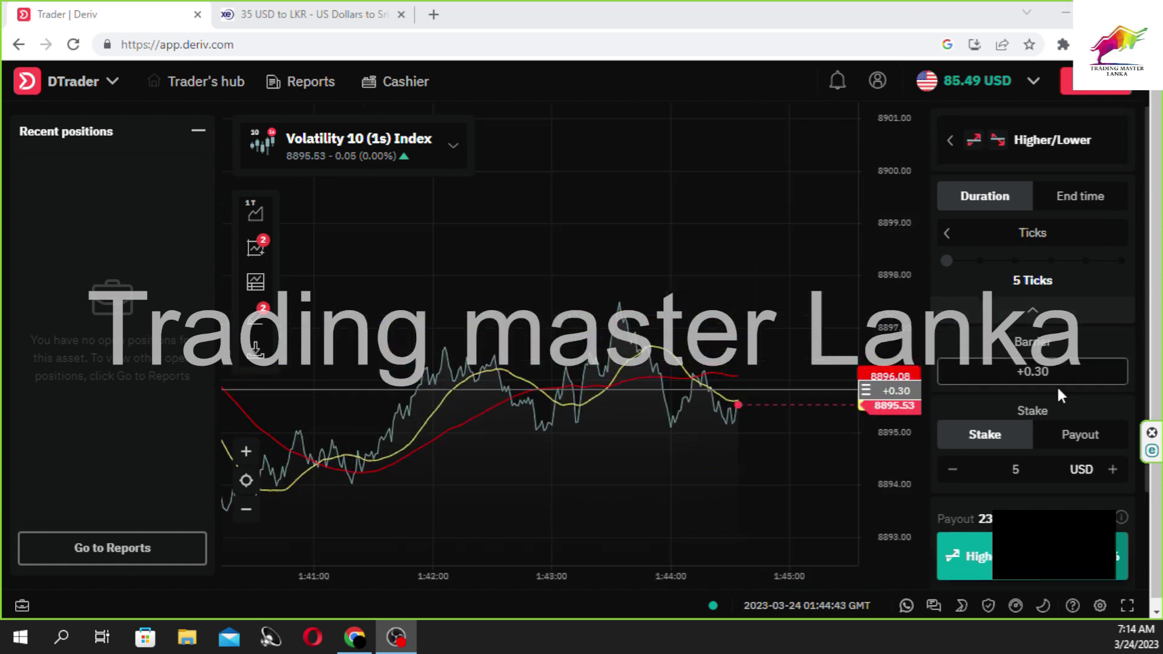
{"action": "scroll", "coordinate": [1056, 385], "scroll_direction": "down", "scroll_amount": 3}
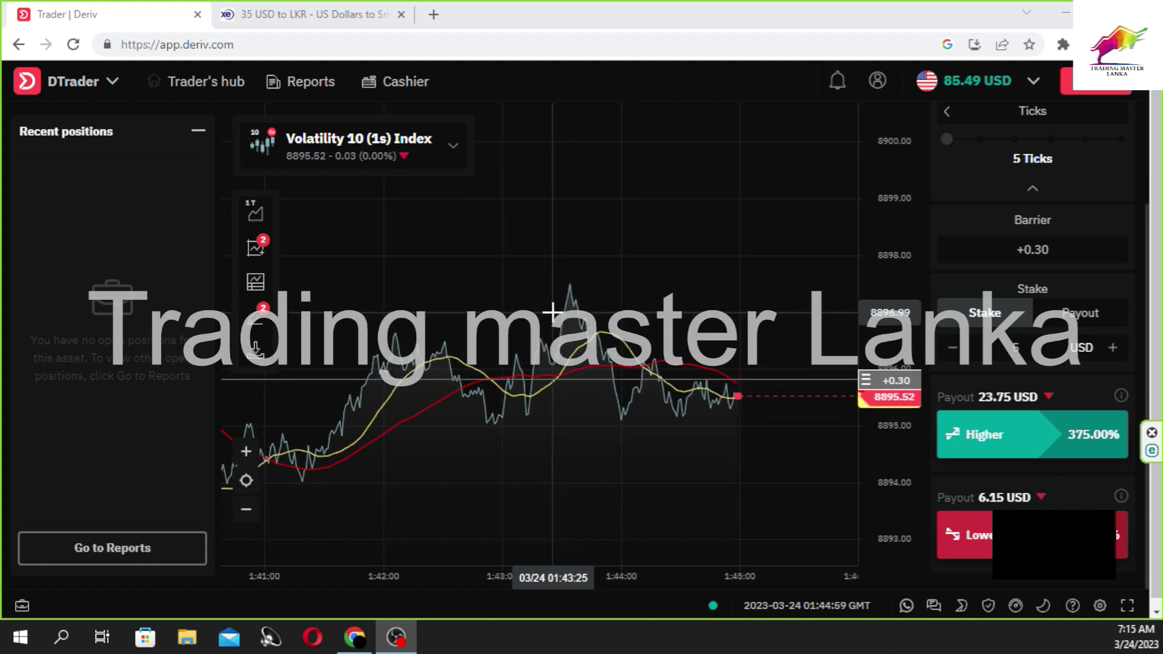
Open Reports and show the Trade table of closed Volatility 10 contracts.
{"action": "left_click", "coordinate": [309, 83]}
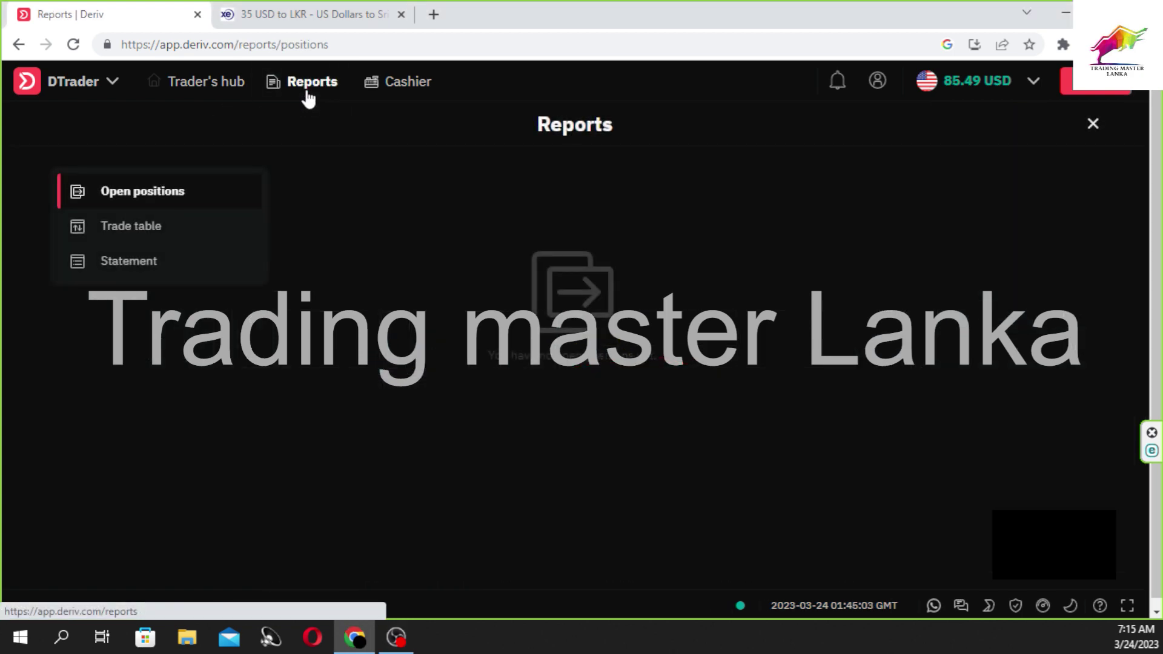
{"action": "left_click", "coordinate": [172, 235]}
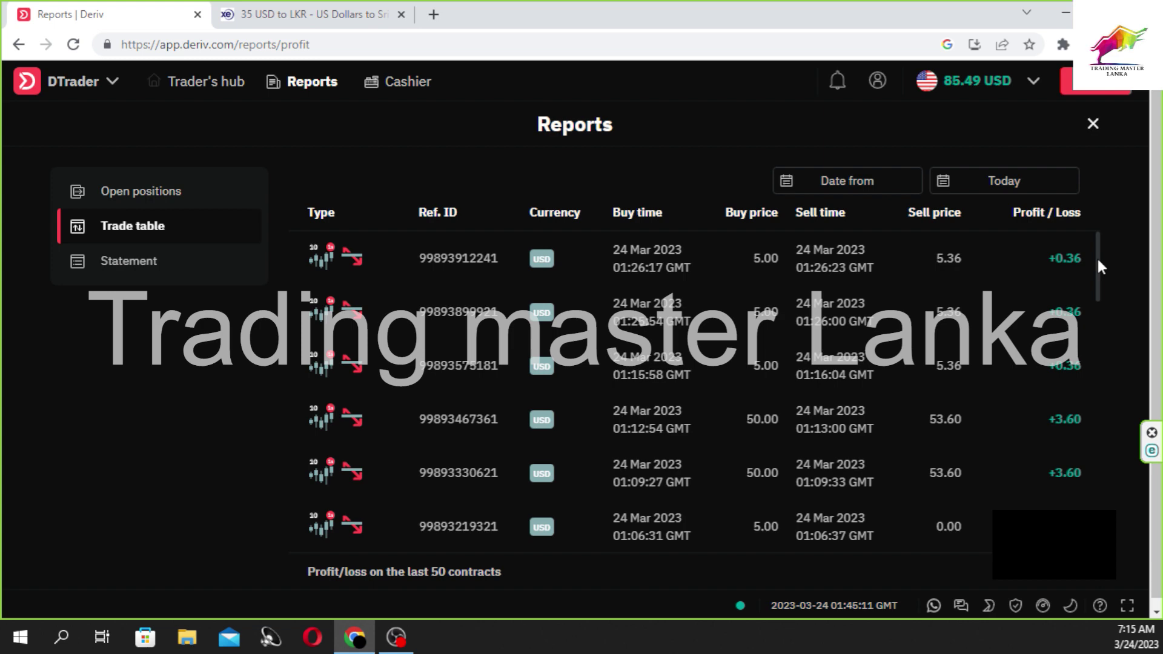
{"action": "scroll", "coordinate": [1097, 257], "scroll_direction": "down", "scroll_amount": 2}
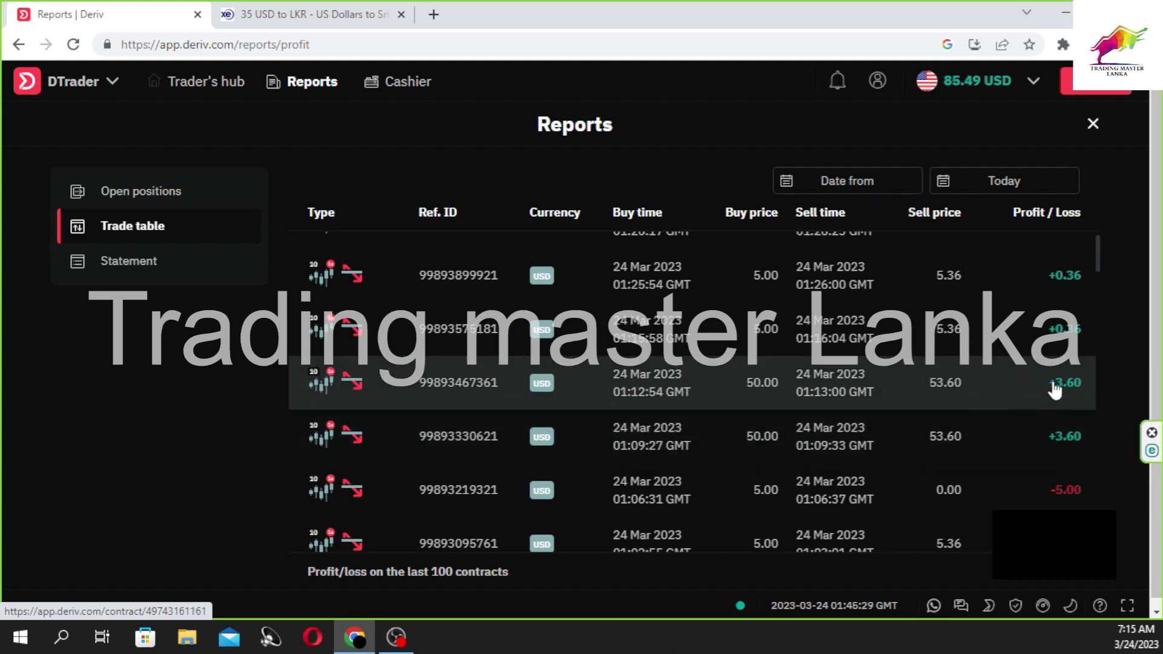
{"action": "left_click_drag", "start_coordinate": [1099, 255], "coordinate": [1114, 353]}
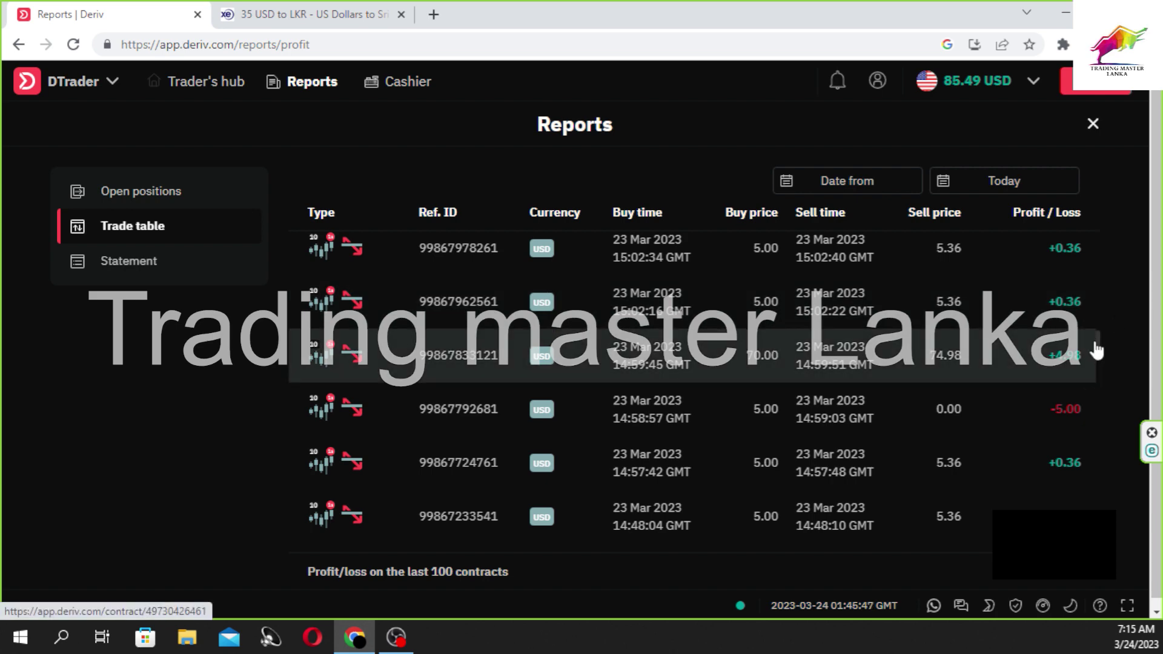
{"action": "mouse_move", "coordinate": [1097, 344]}
{"action": "left_mouse_down"}
{"action": "mouse_move", "coordinate": [1097, 384]}
{"action": "mouse_move", "coordinate": [1101, 239]}
{"action": "left_mouse_up"}
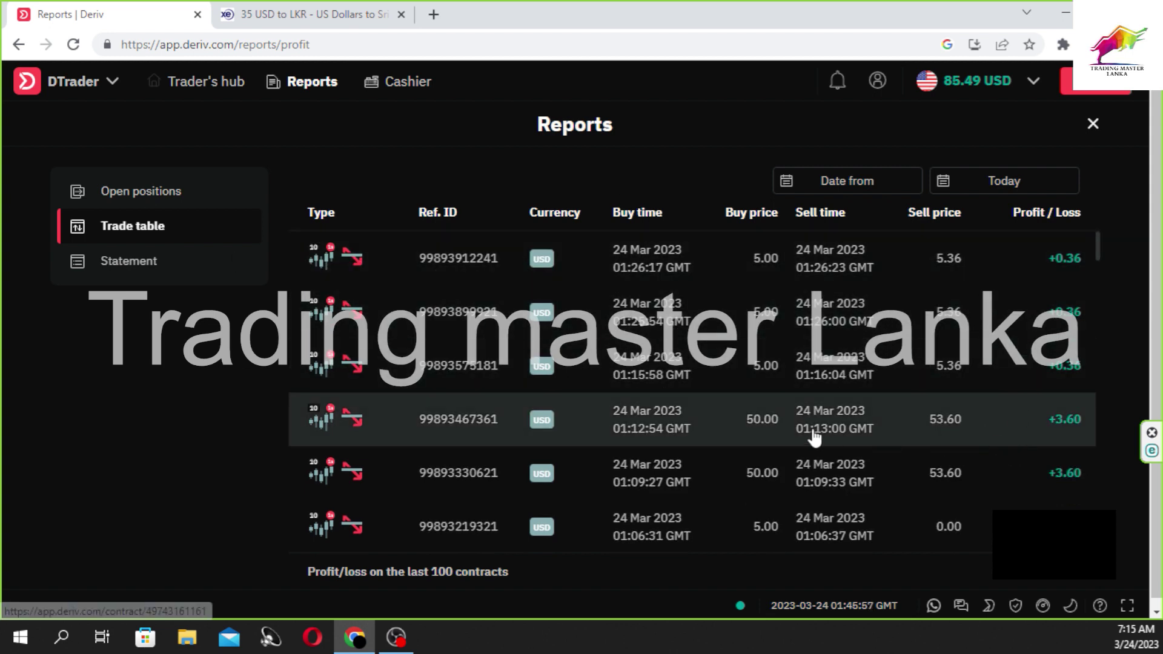
{"action": "left_click", "coordinate": [813, 426]}
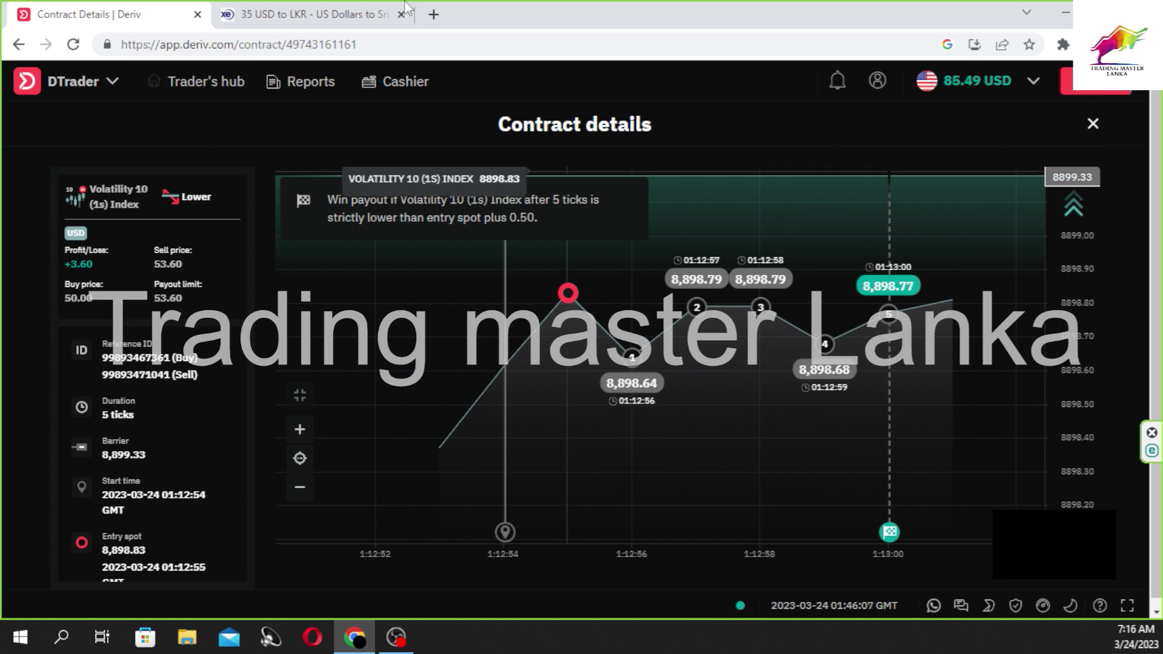
Switch to the '35 USD to LKR' tab showing 11,137.093 Sri Lankan Rupees.
{"action": "left_click", "coordinate": [314, 14]}
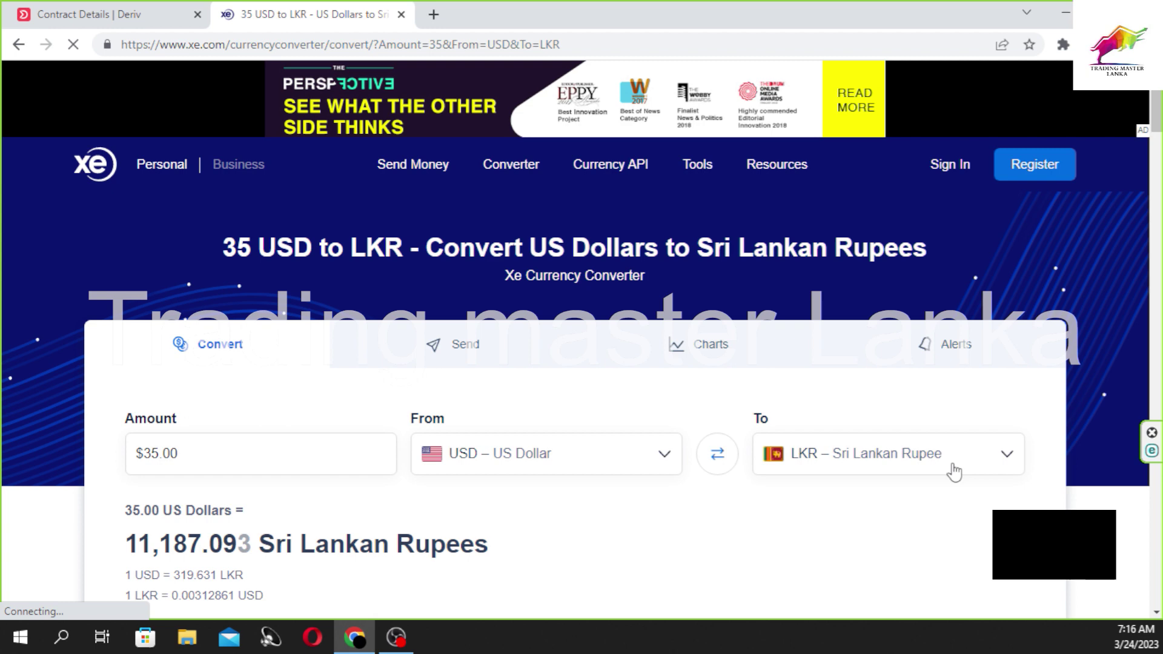
{"action": "scroll", "coordinate": [892, 453], "scroll_direction": "down", "scroll_amount": 3}
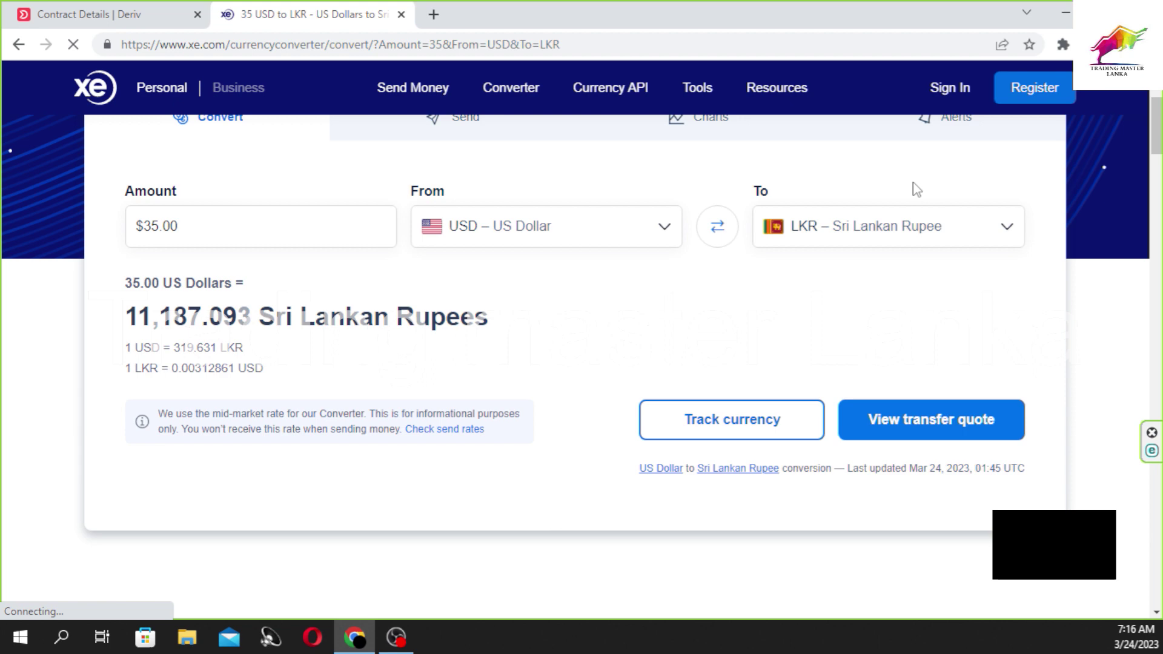
Switch back to the 'Contract Details | Deriv' tab for the +3.60 trade.
{"action": "left_click", "coordinate": [155, 11]}
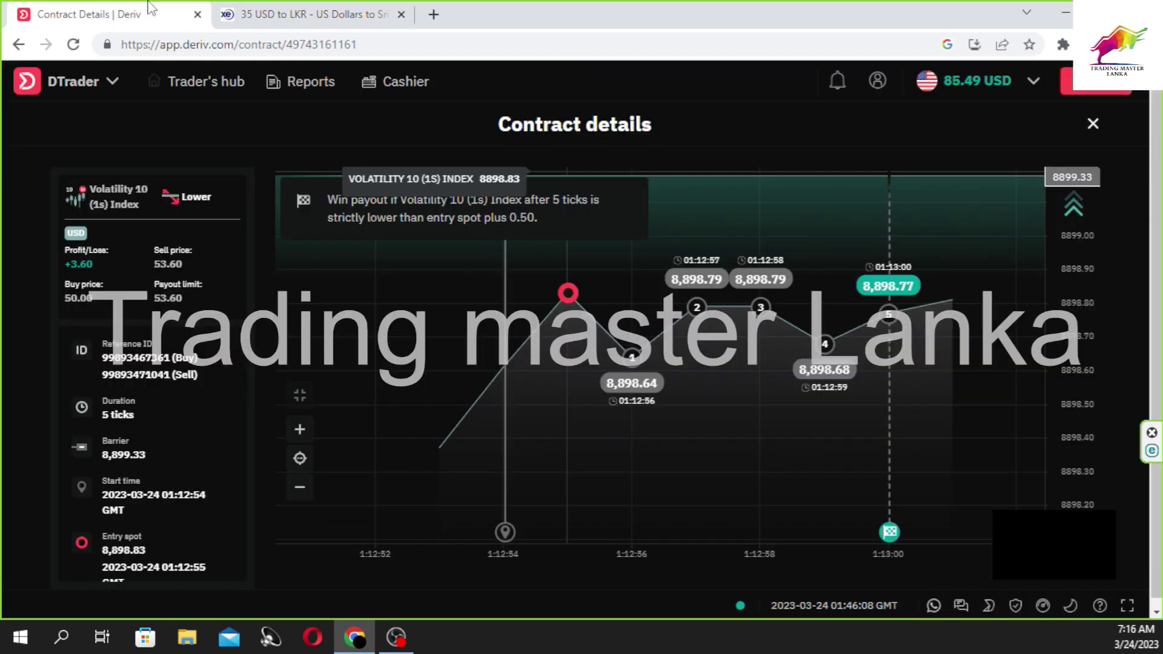